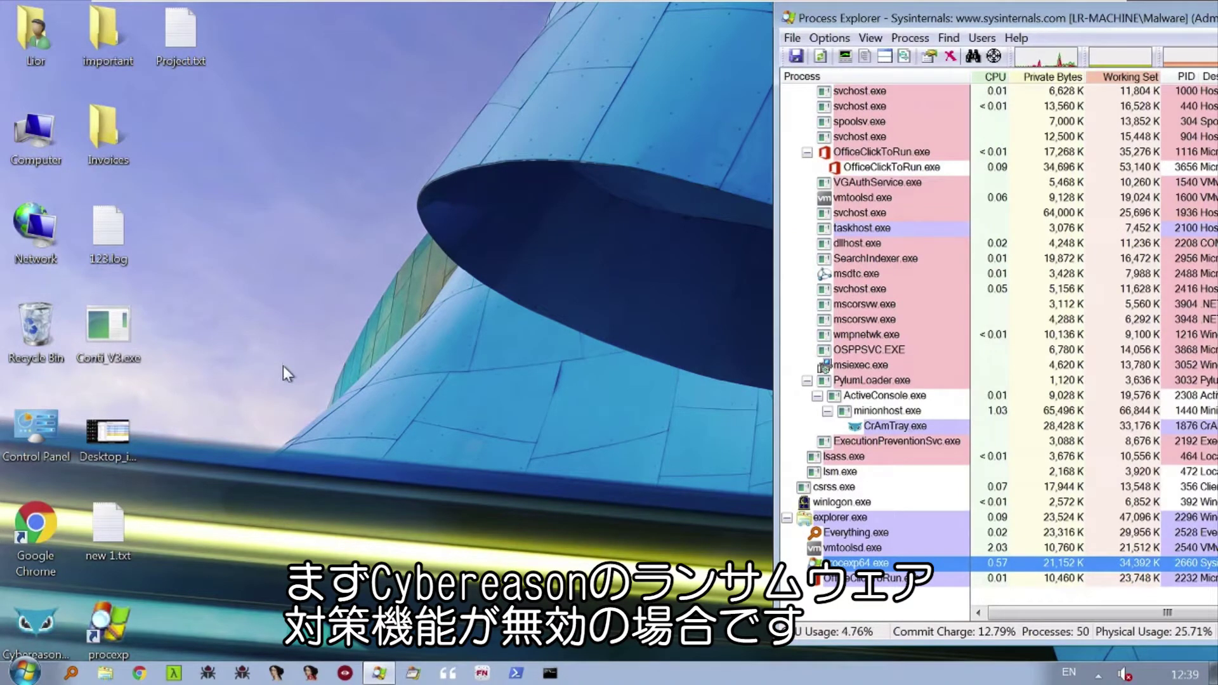
Step: Run Conti_V3.exe as administrator, then open one of its readme.txt ransom notes in Notepad++
right_click(128, 327)
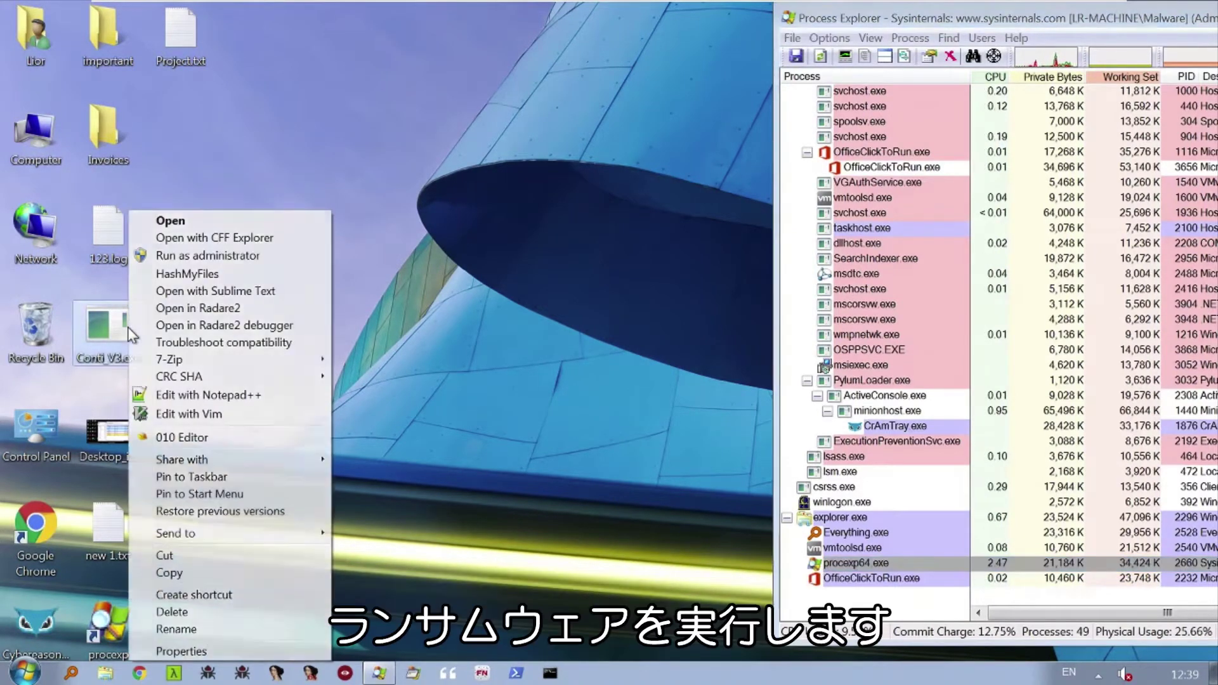
click(179, 256)
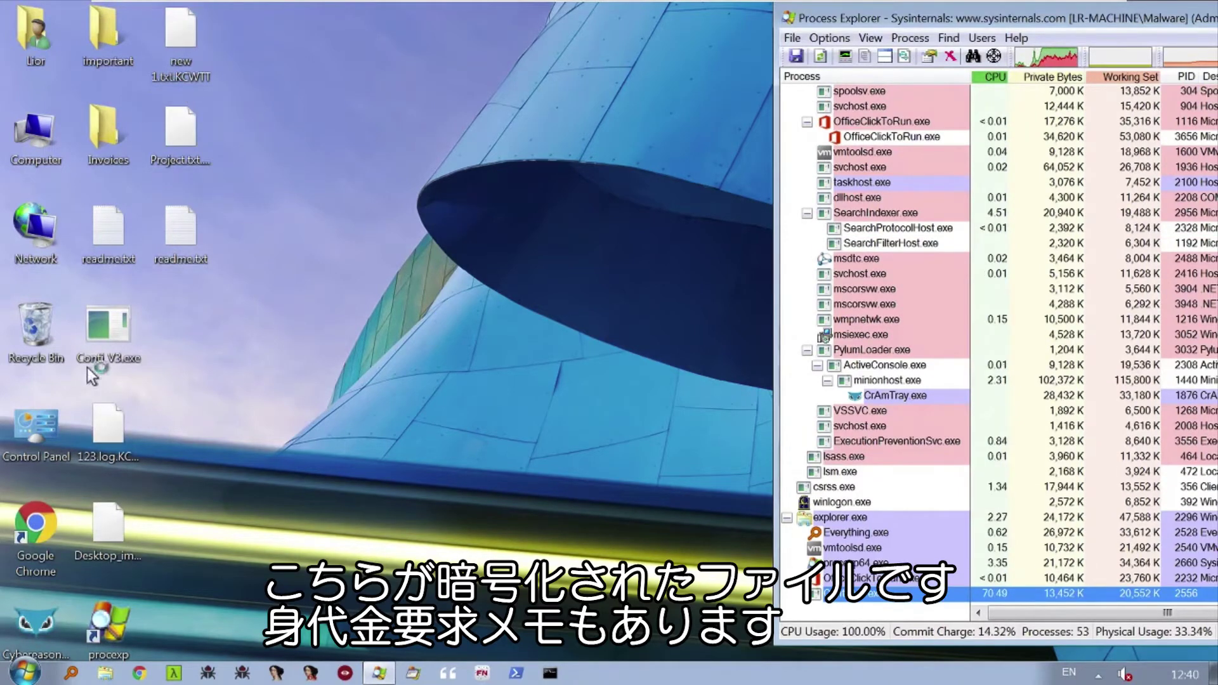
right_click(185, 217)
click(266, 383)
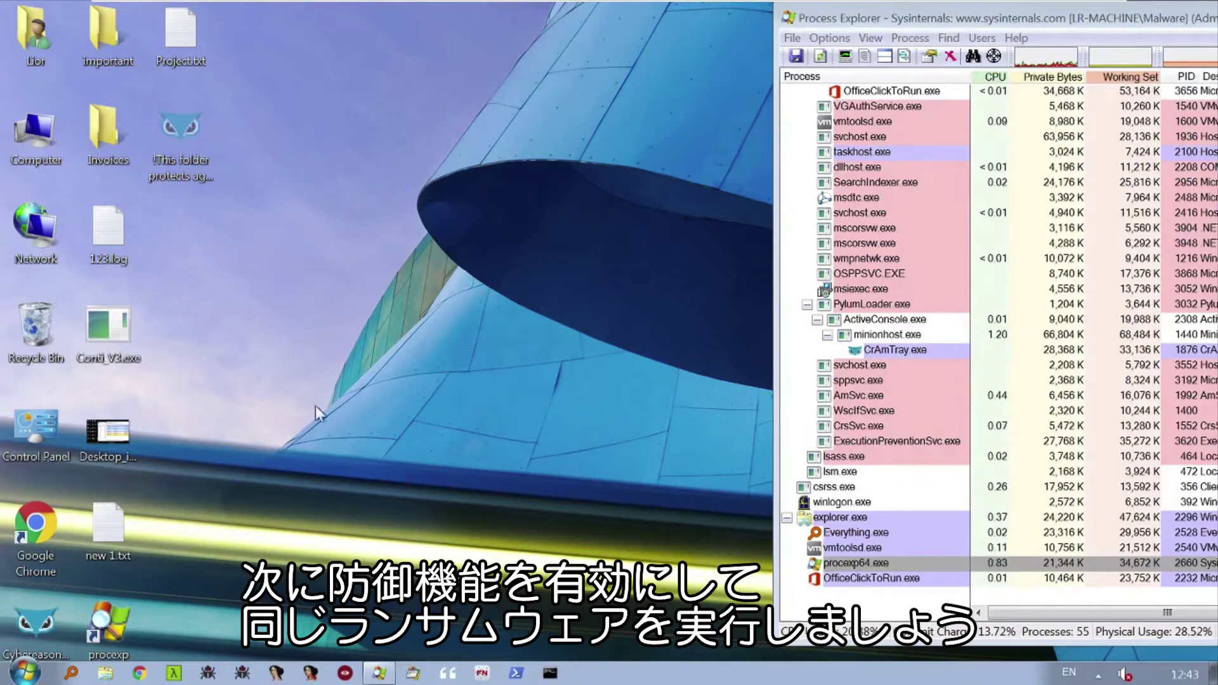
Step: Relaunch Conti_V3.exe as administrator with prevention on and dismiss the access-denied error
right_click(112, 330)
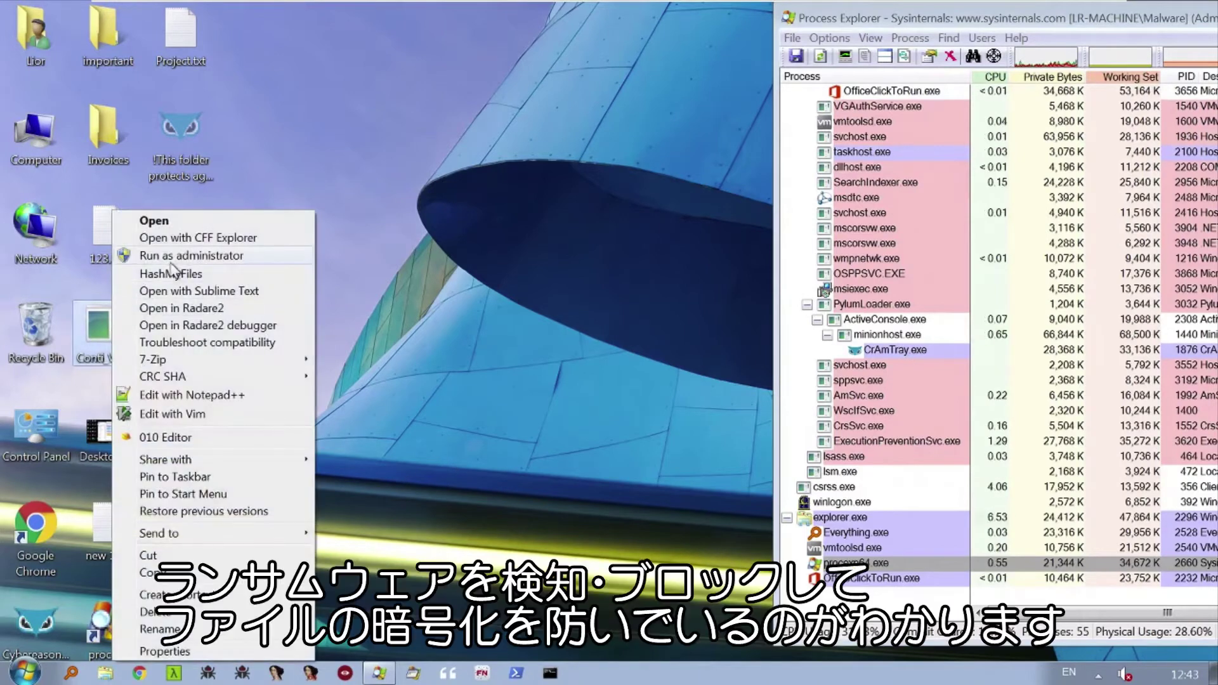
click(172, 256)
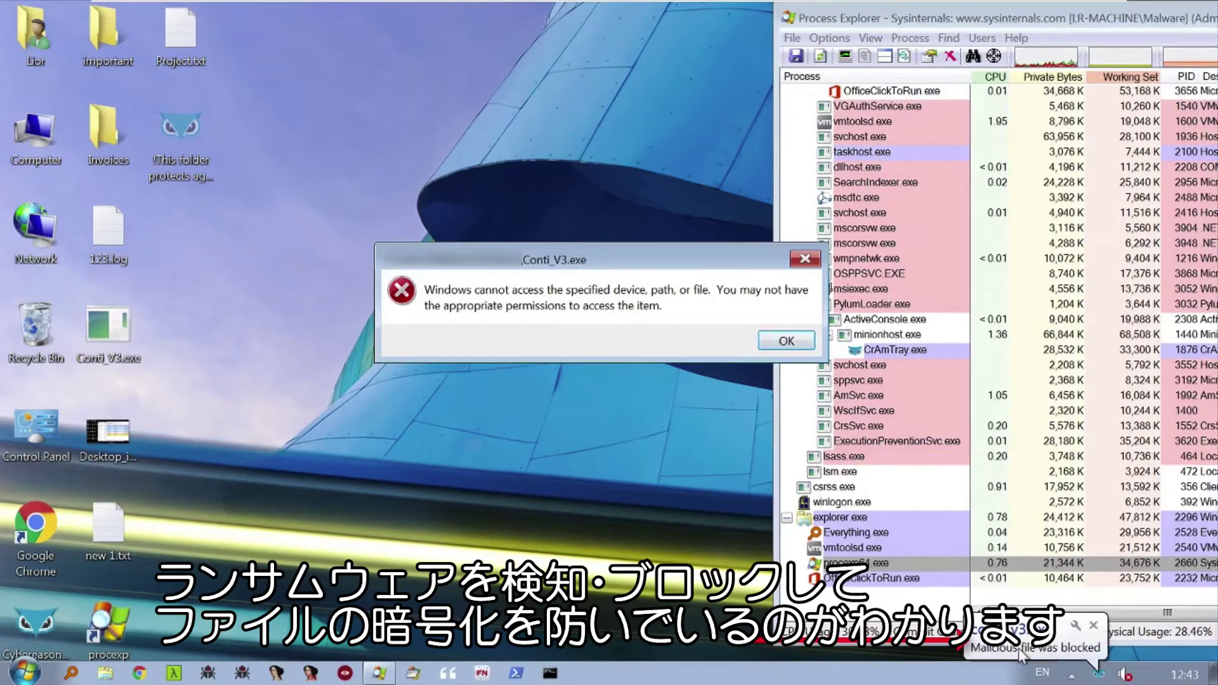
click(771, 342)
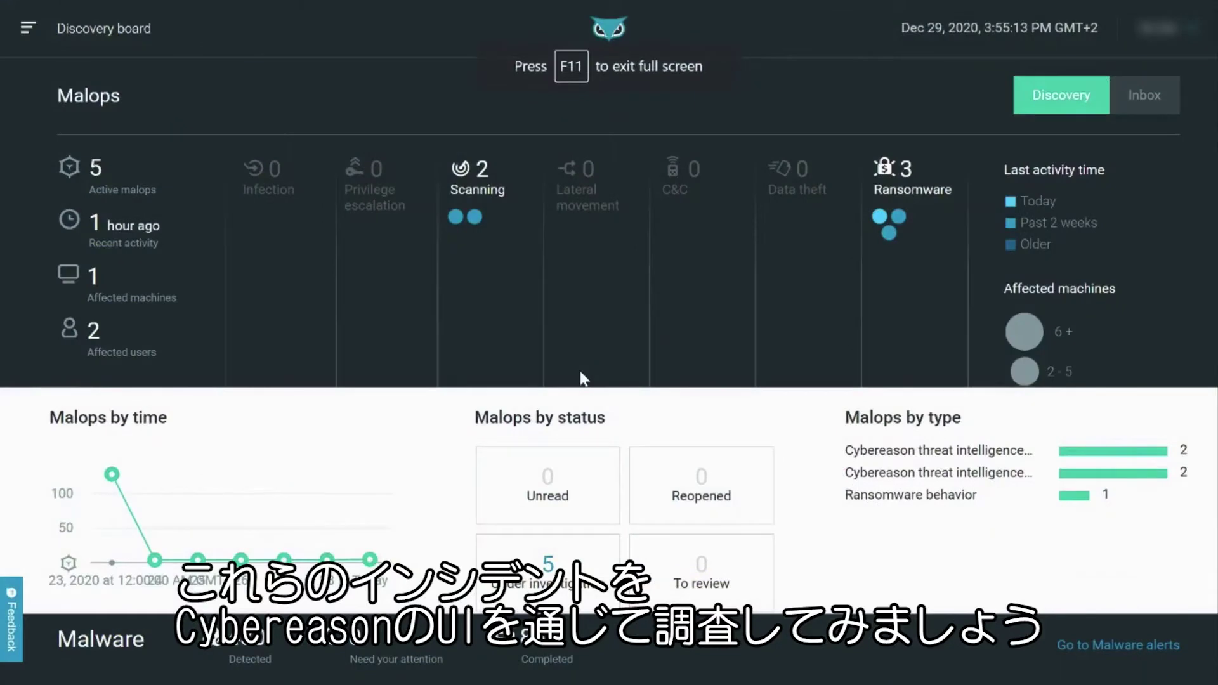
Step: Go to Malware alerts and expand the prevented conti_v3.exe alert to read its description and path
click(28, 29)
click(94, 179)
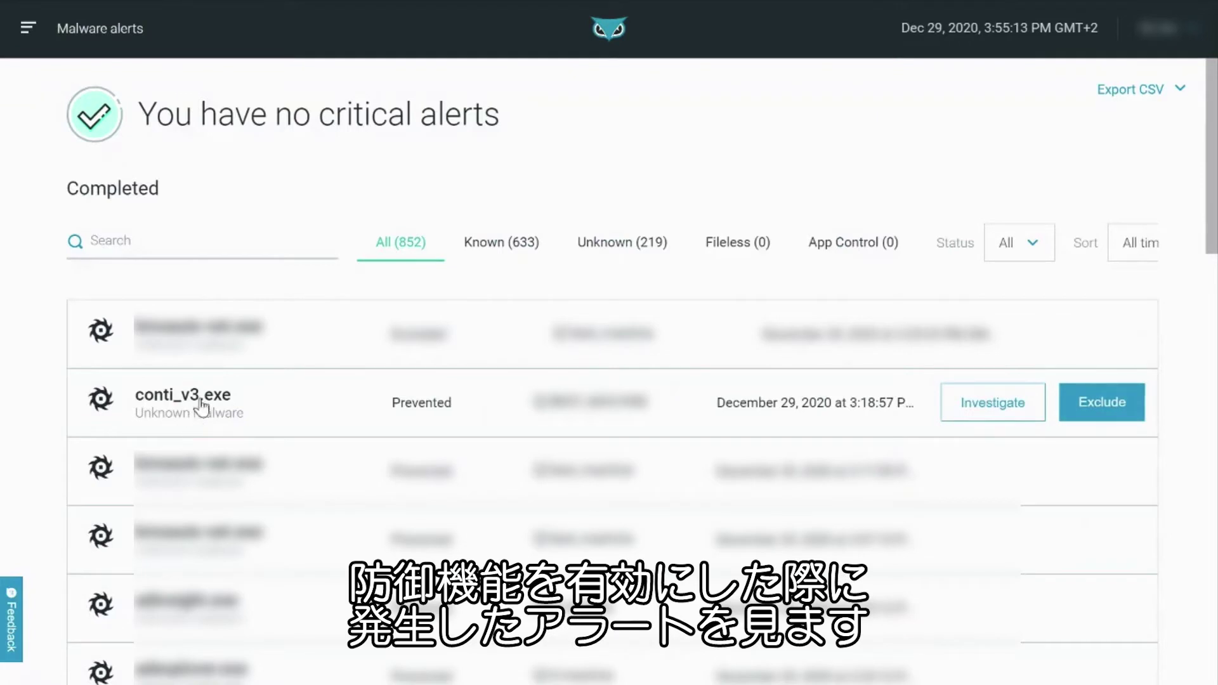
click(272, 421)
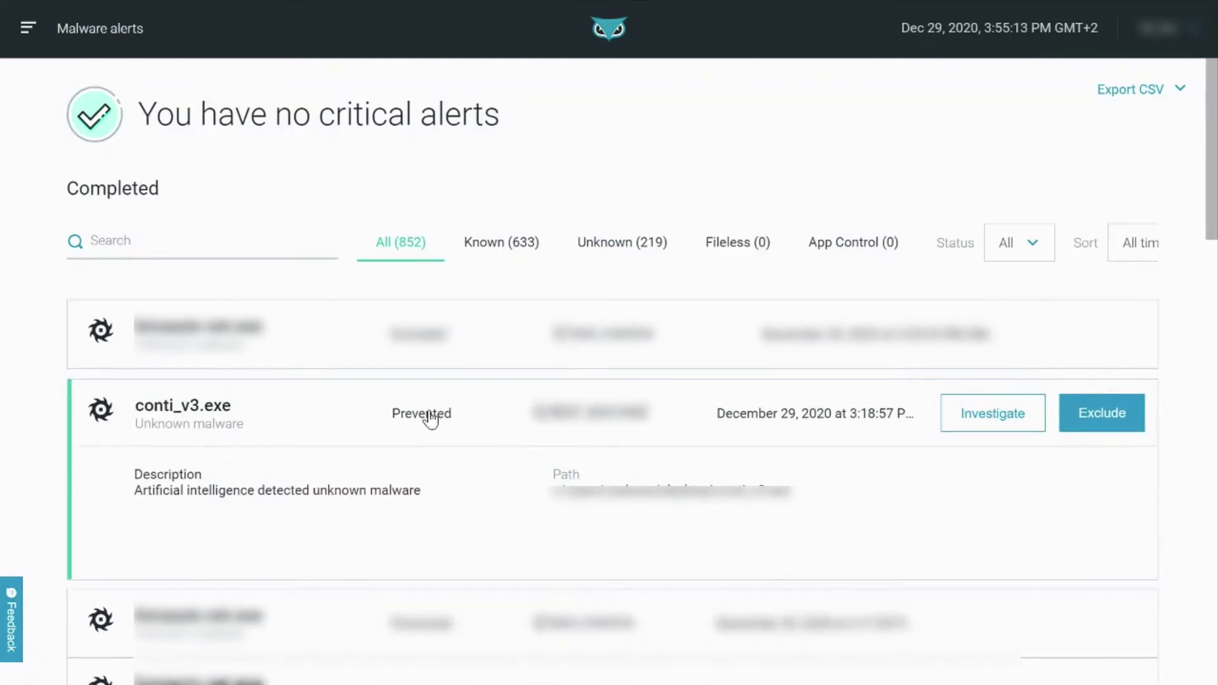
scroll(138, 447, down, 2)
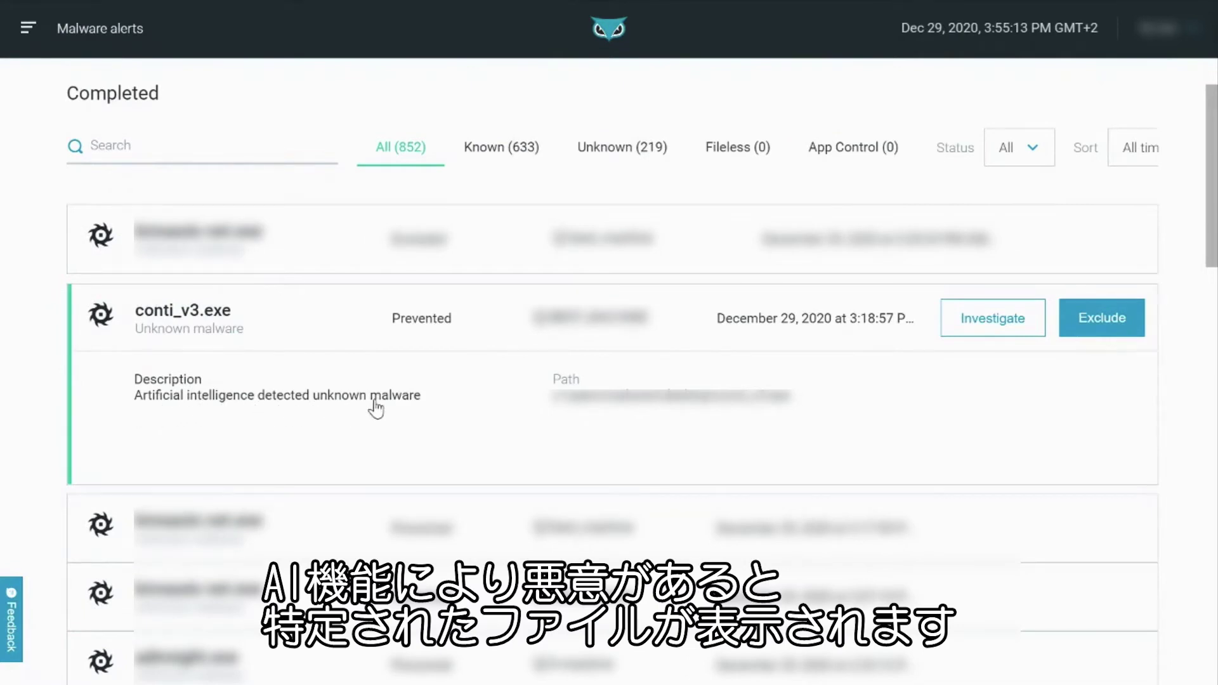
Step: Investigate the conti_v3.exe alert and scroll down to the file's Properties
click(989, 327)
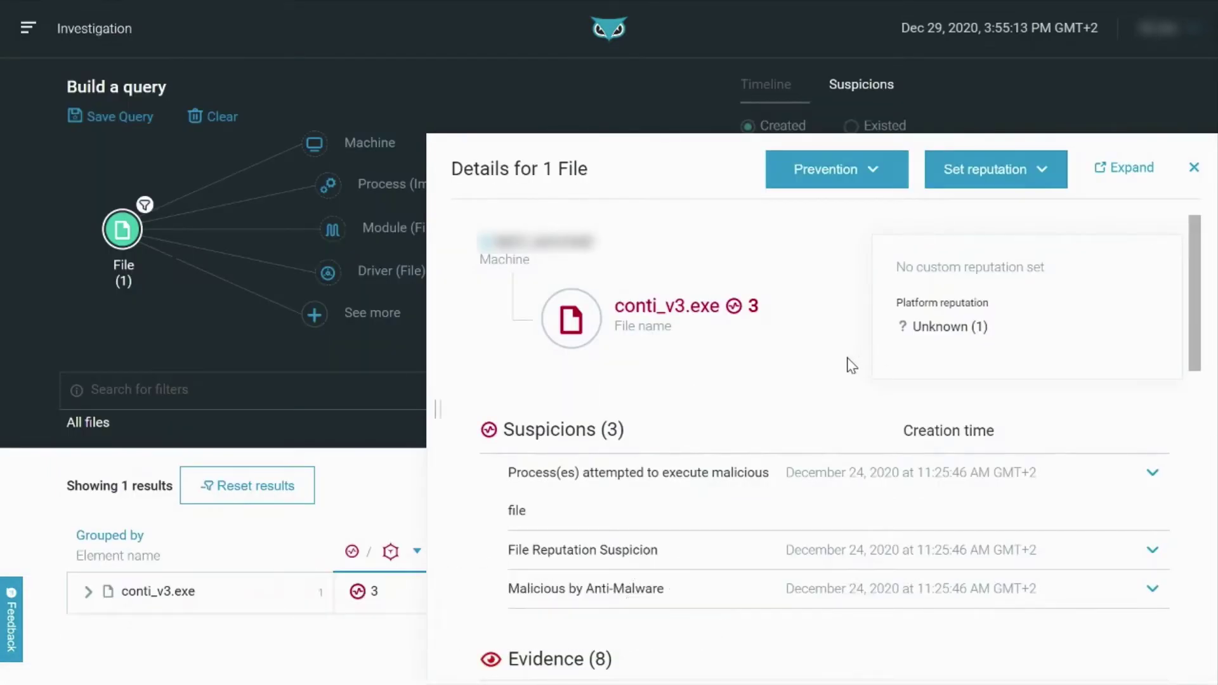
scroll(851, 365, down, 5)
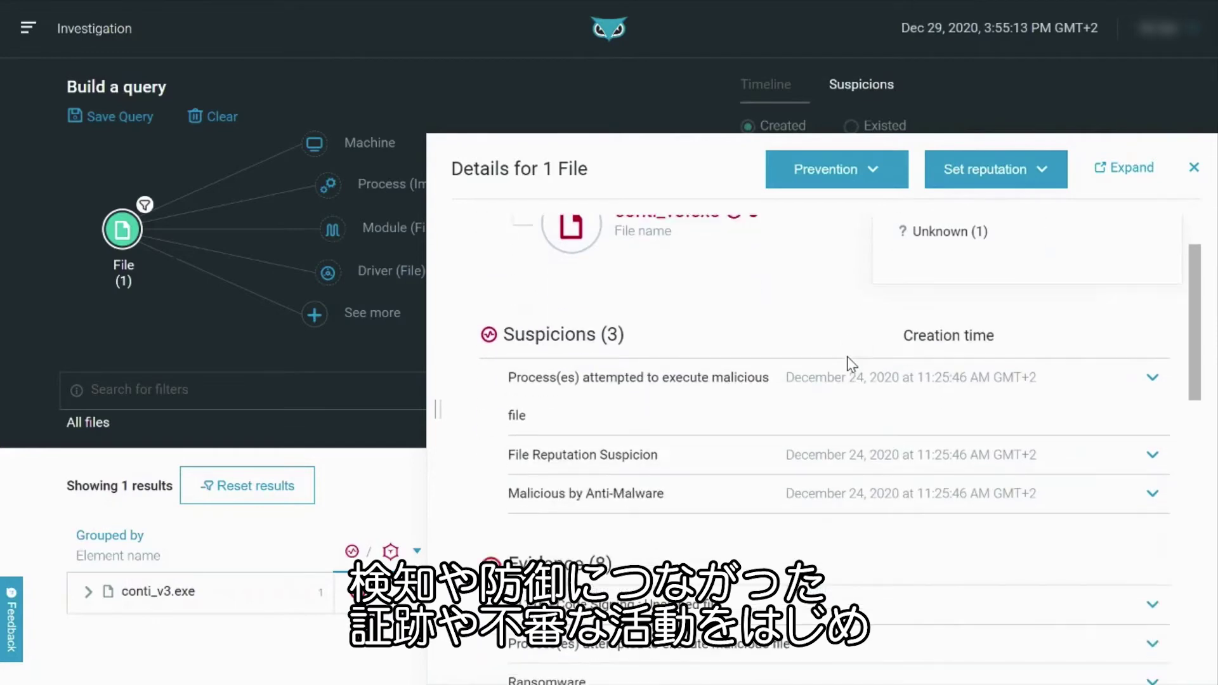
scroll(848, 362, down, 2)
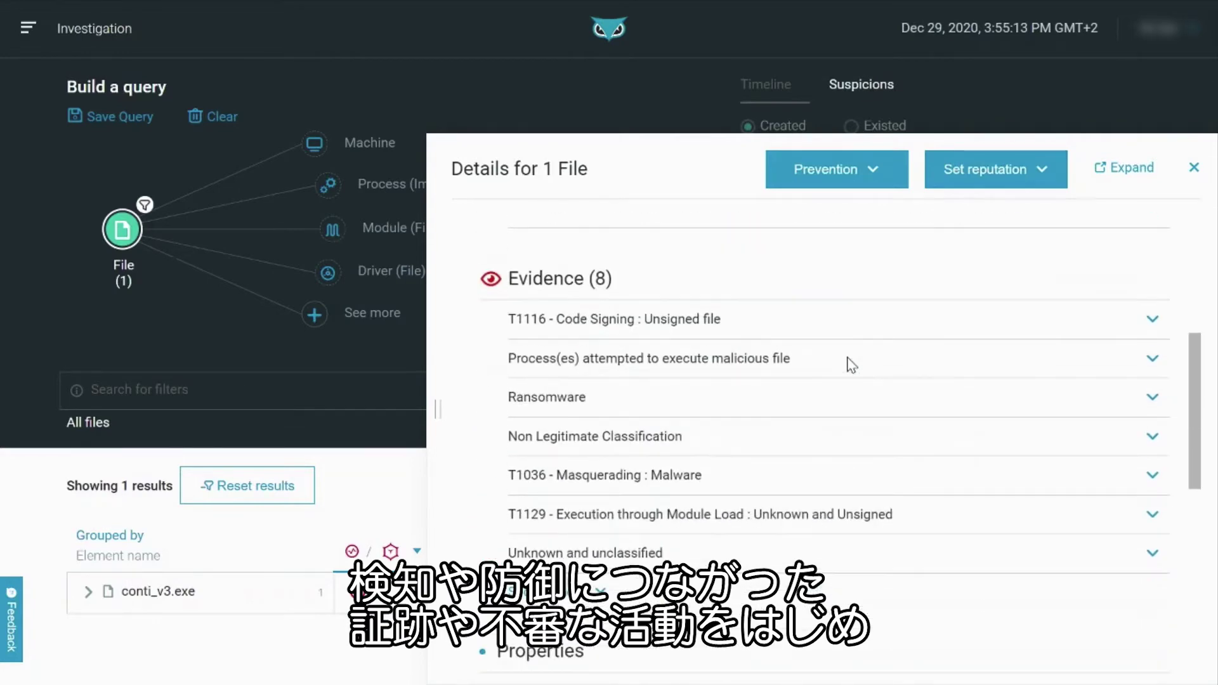
scroll(871, 485, down, 2)
scroll(866, 508, down, 7)
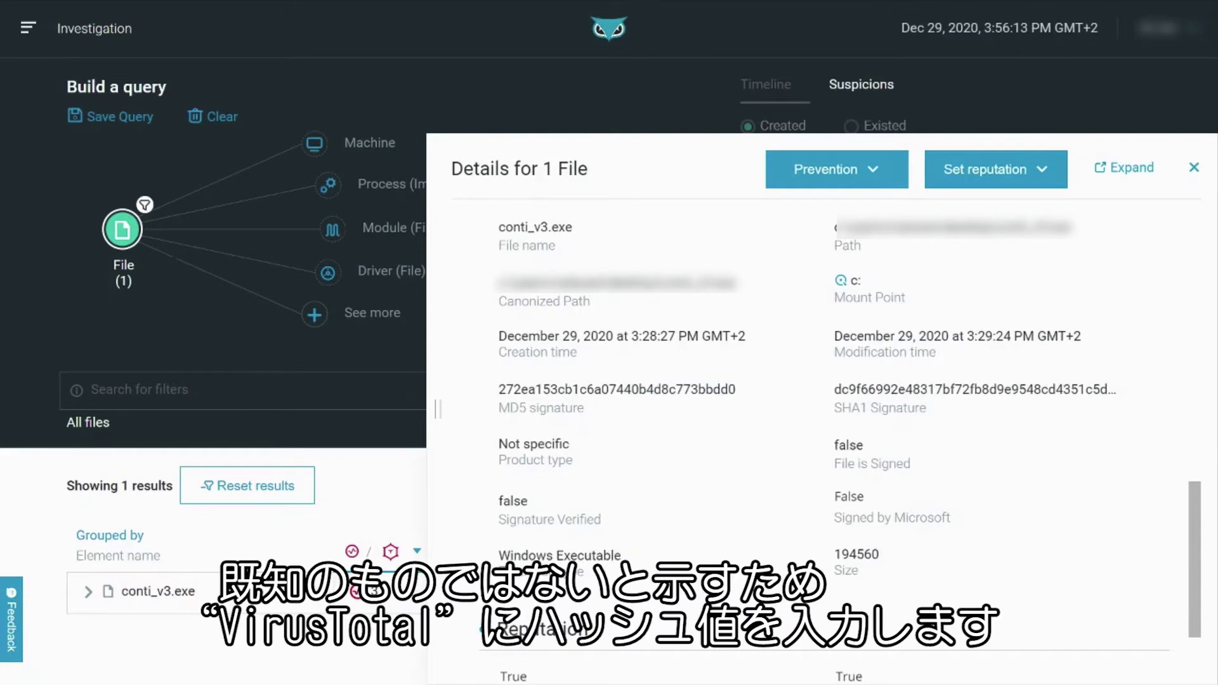
Step: Copy the file's MD5 hash and search it on VirusTotal, which finds no matches
double_click(617, 389)
key(ctrl+c)
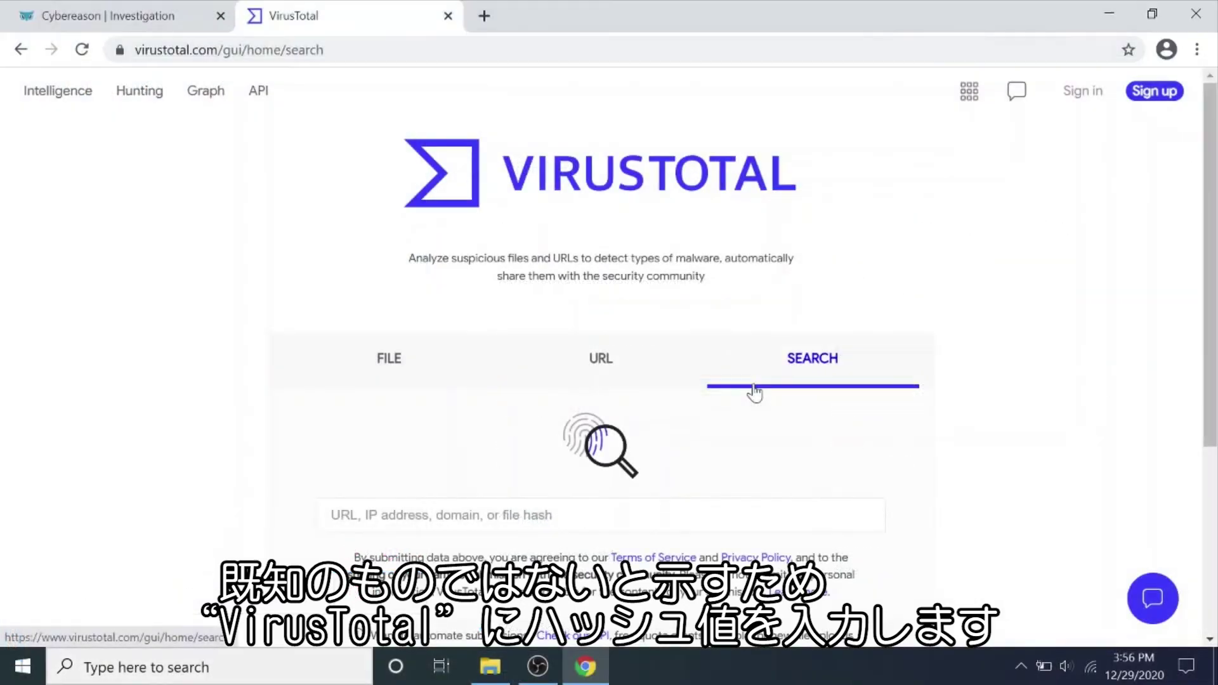
click(652, 511)
key(ctrl+v)
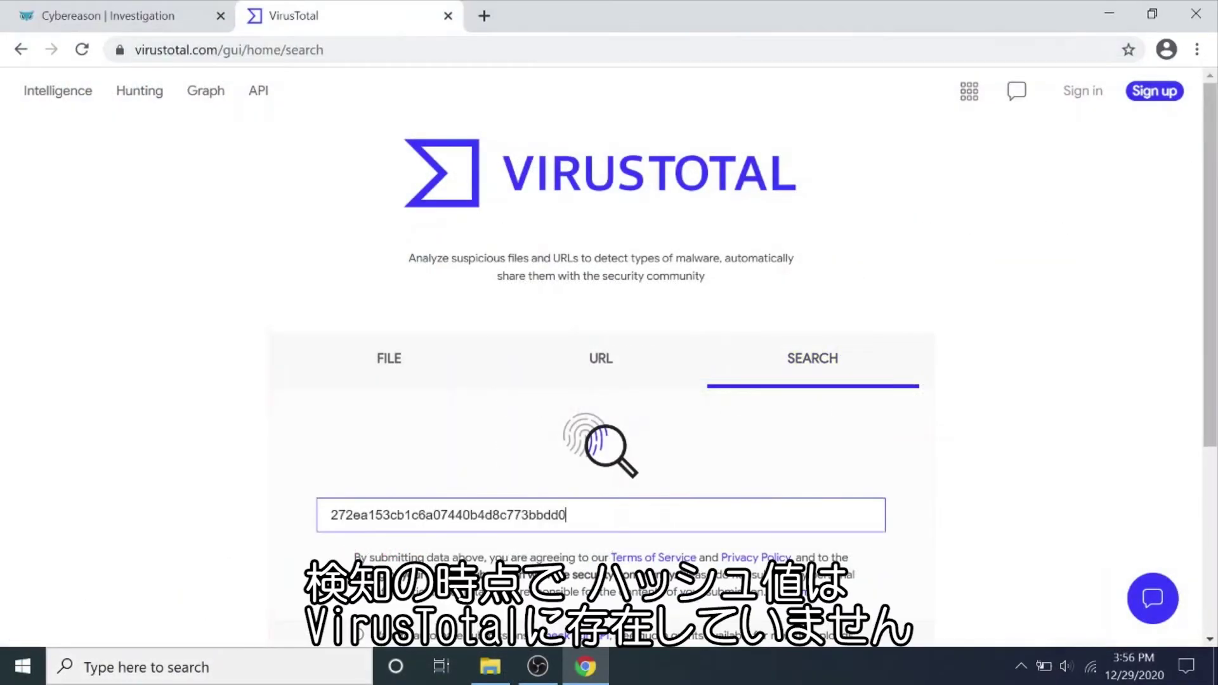
key(Return)
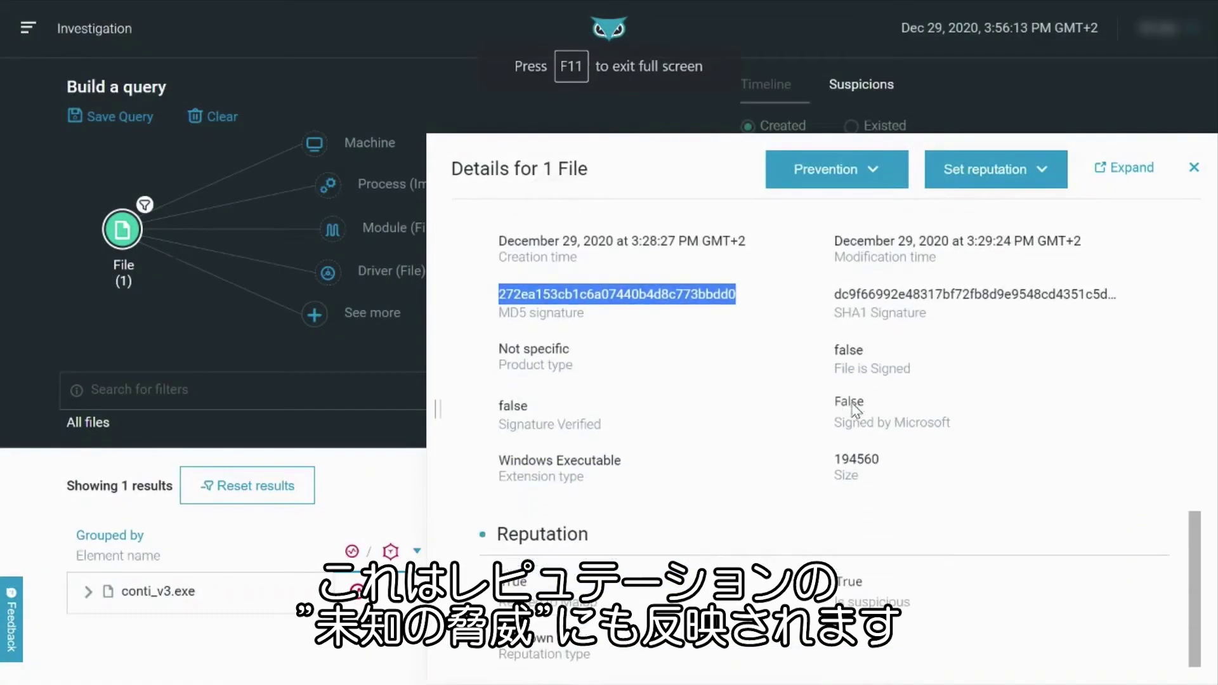
Step: Leave the file investigation and go to the Malop inbox listing the conti_v3.exe Ransomware malop
scroll(854, 409, down, 3)
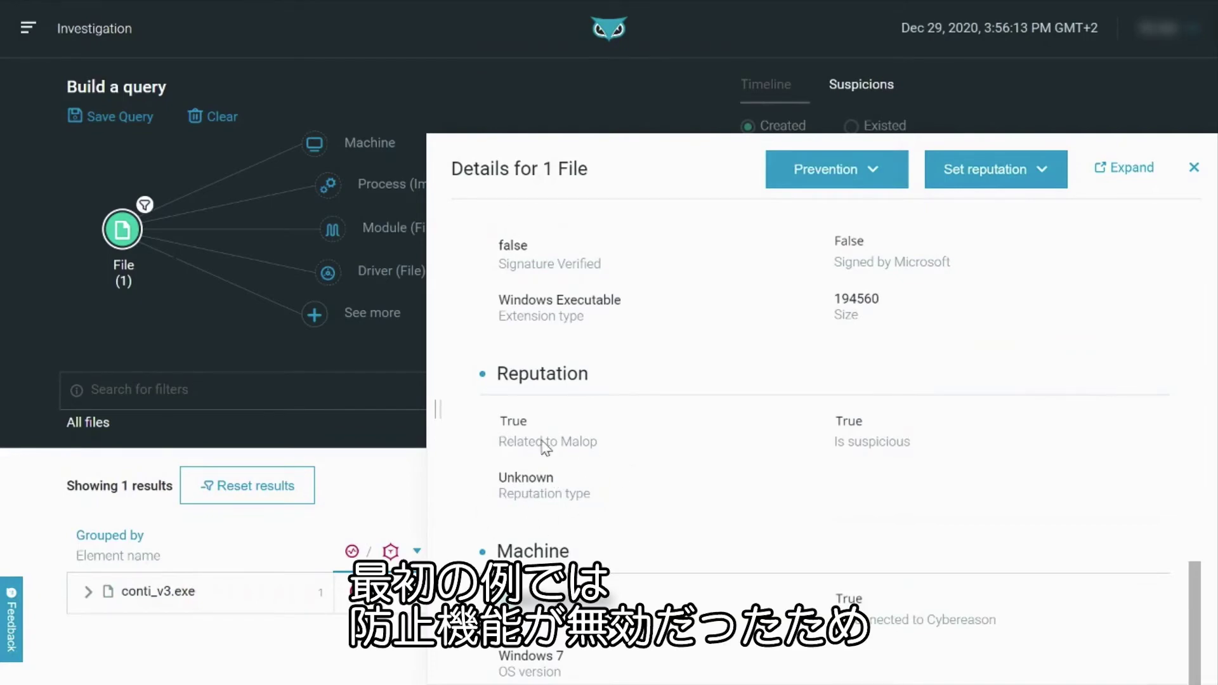
click(28, 28)
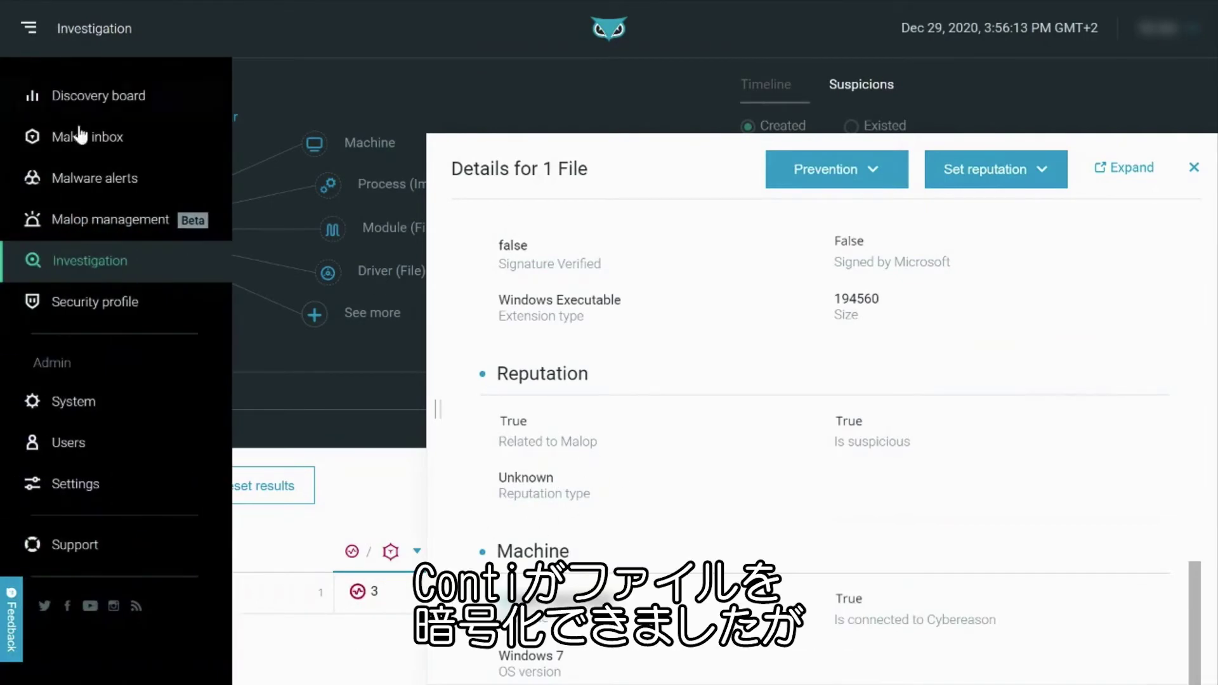
click(93, 158)
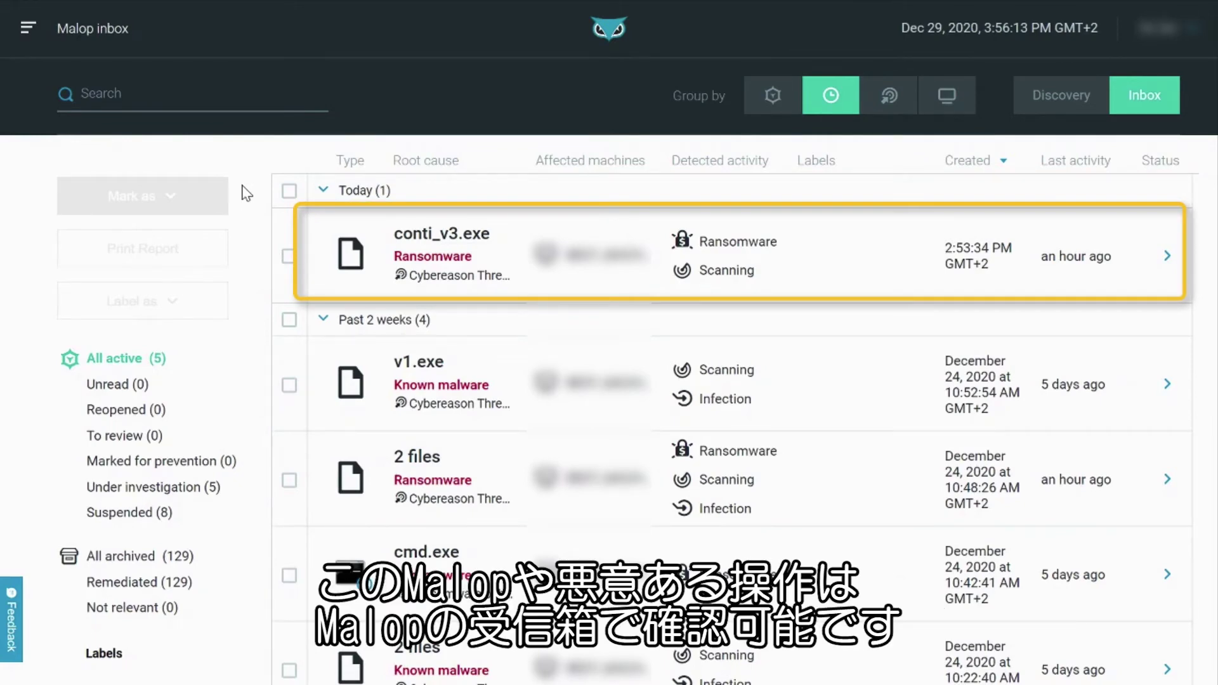
Step: Open the conti_v3.exe Ransomware malop and scroll past Timeline and Suspicions to its Processes profile
click(353, 219)
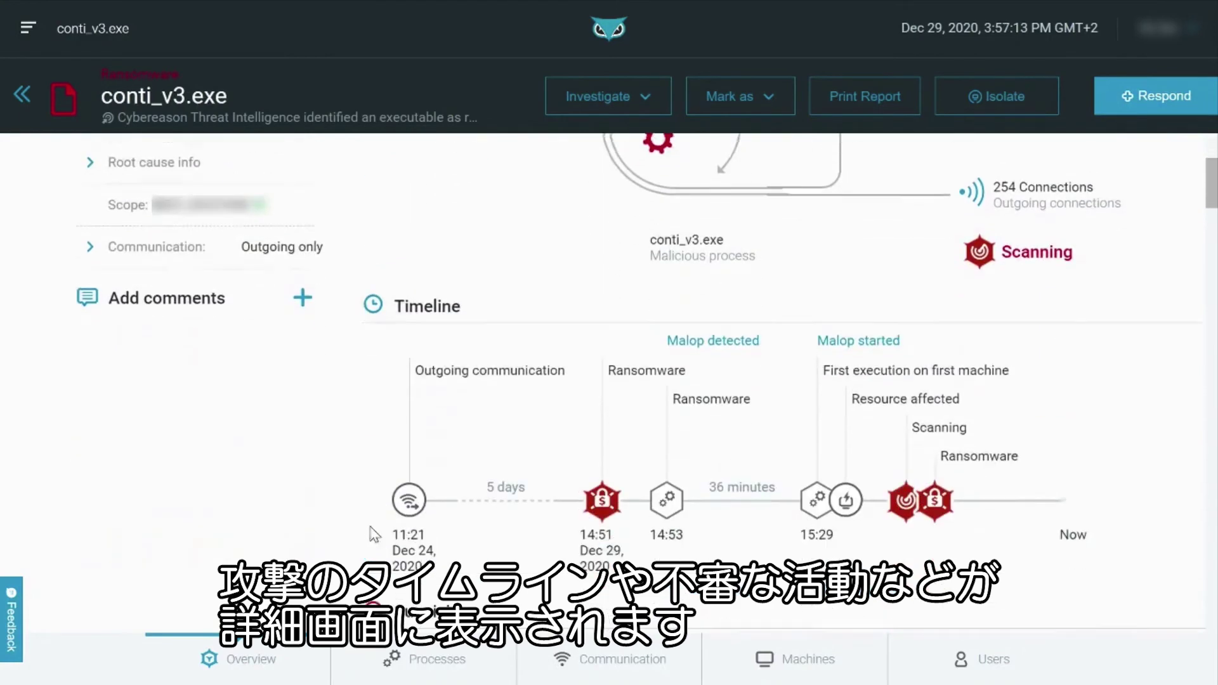
scroll(956, 245, down, 1)
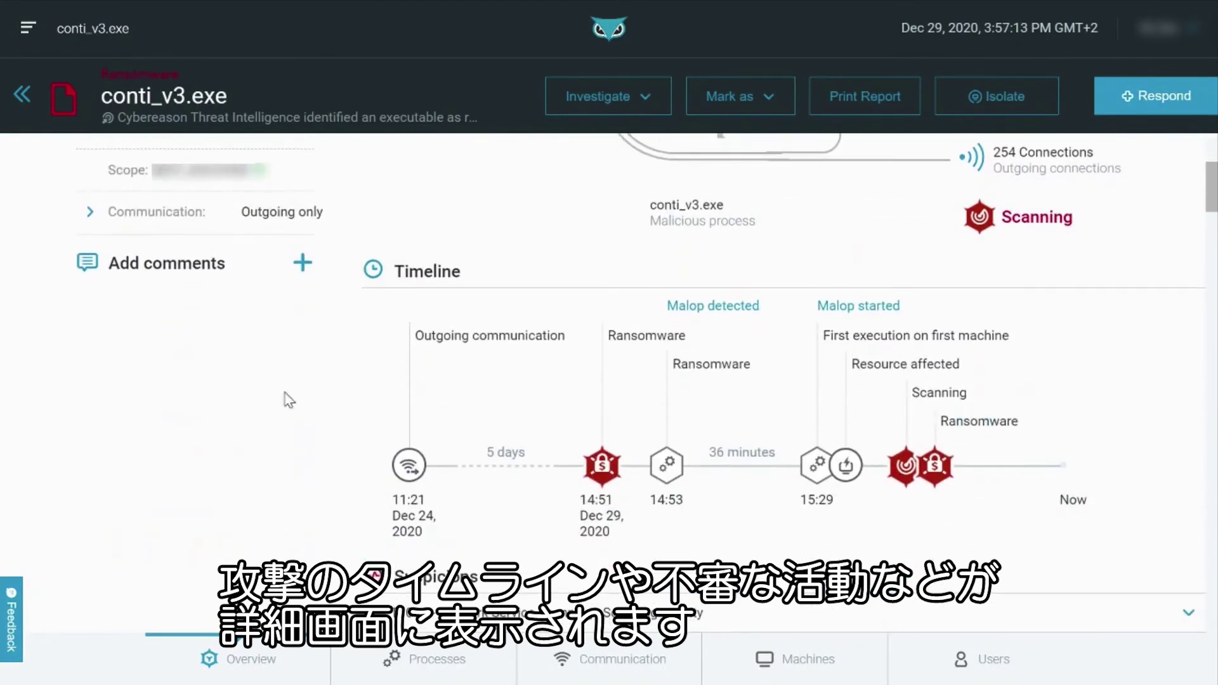
scroll(340, 489, down, 3)
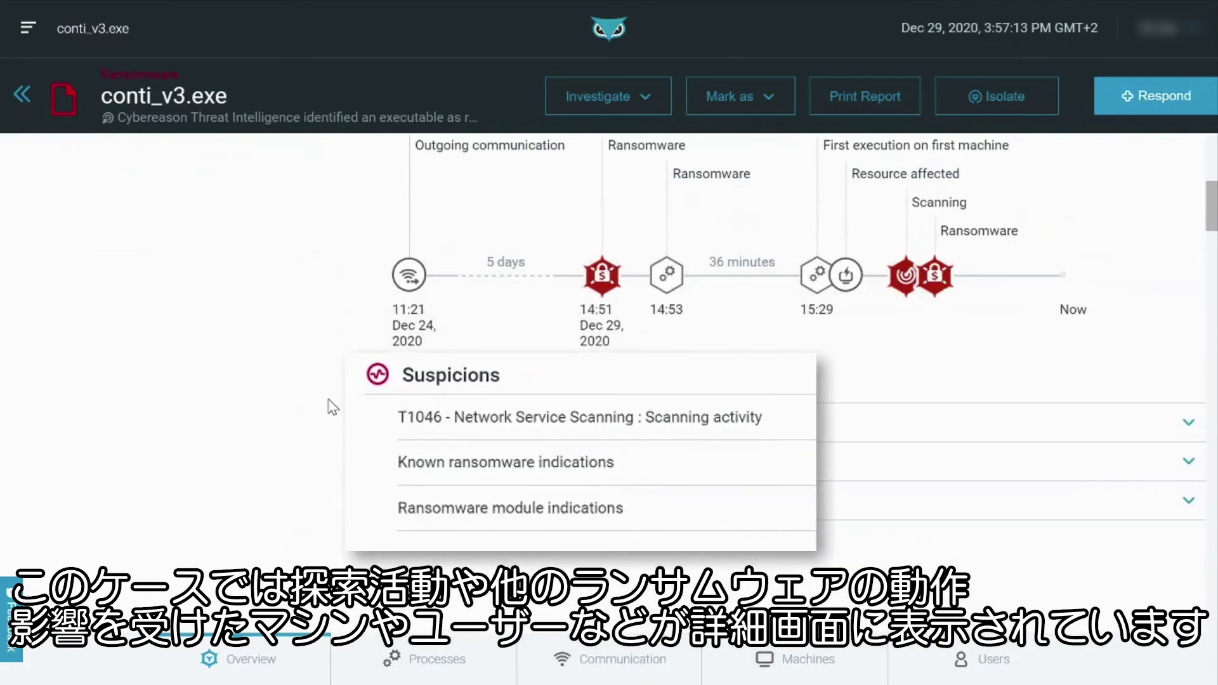
scroll(298, 351, down, 5)
scroll(299, 351, down, 4)
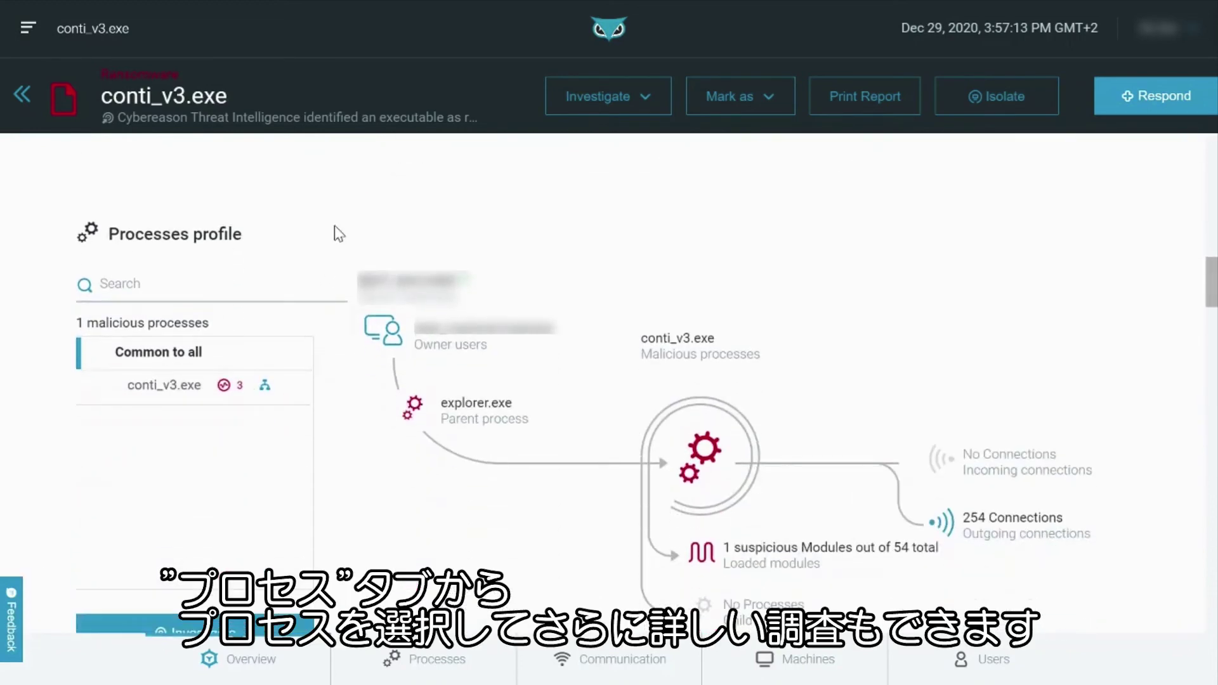
Step: Select the malicious conti_v3.exe process and investigate it, scrolling through its process details
click(190, 333)
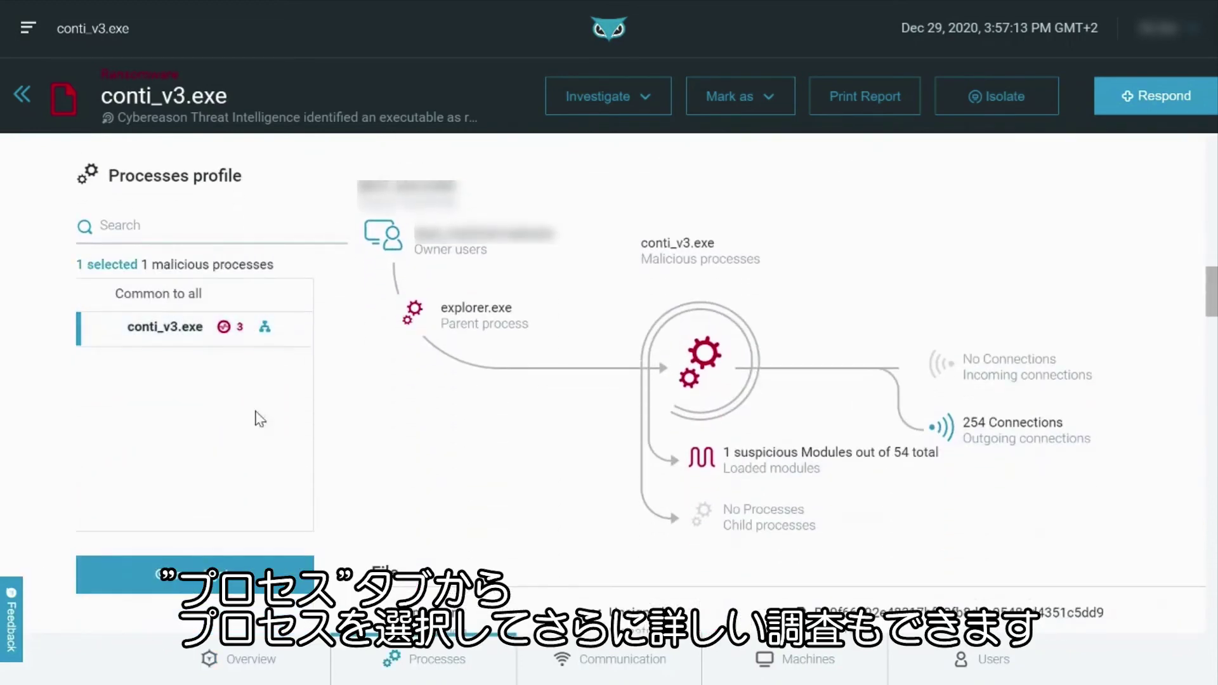
click(212, 585)
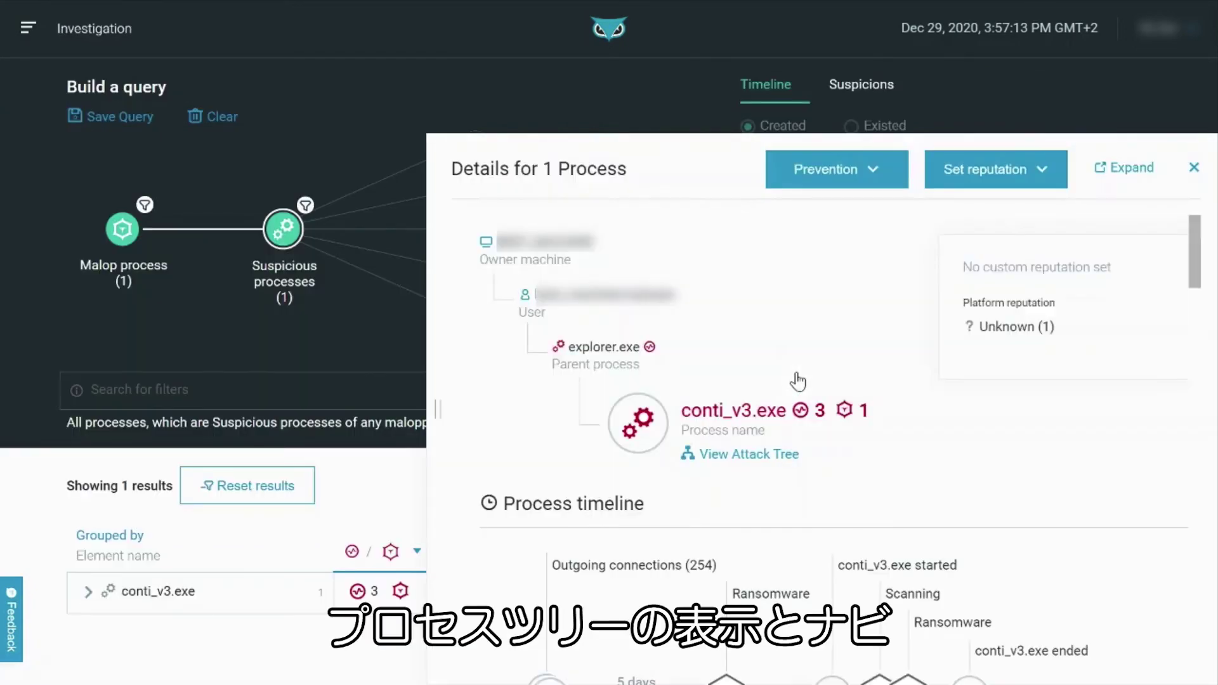
scroll(1091, 330, down, 6)
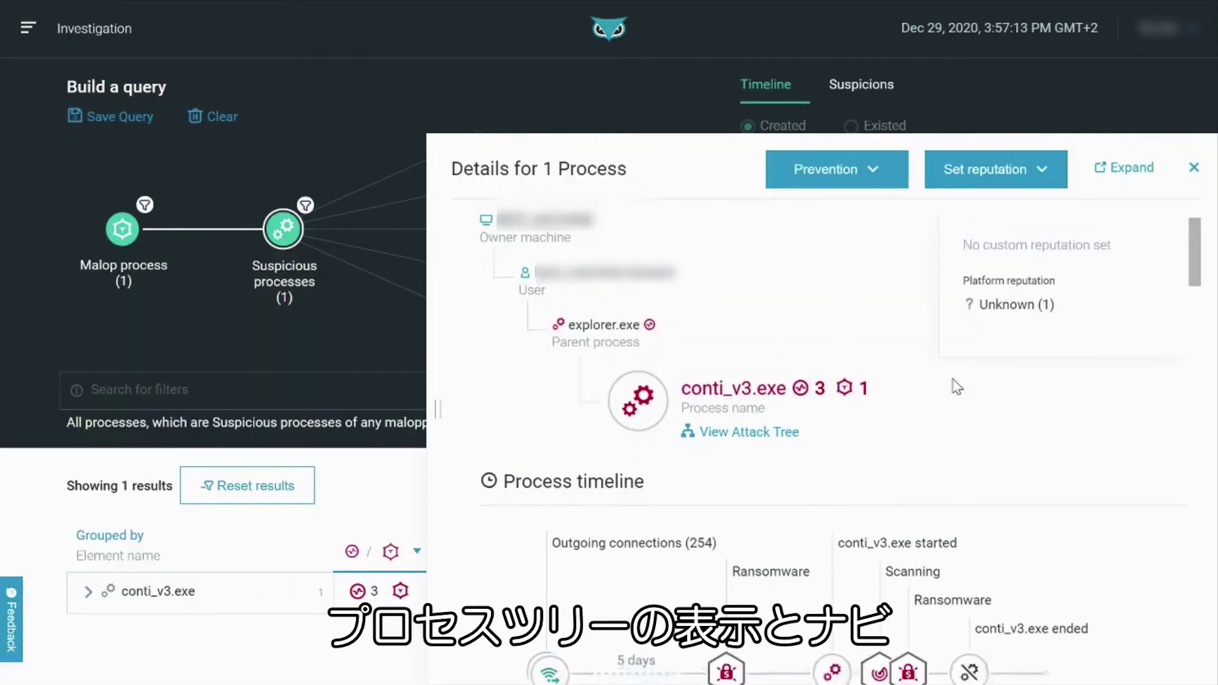
scroll(1114, 326, down, 3)
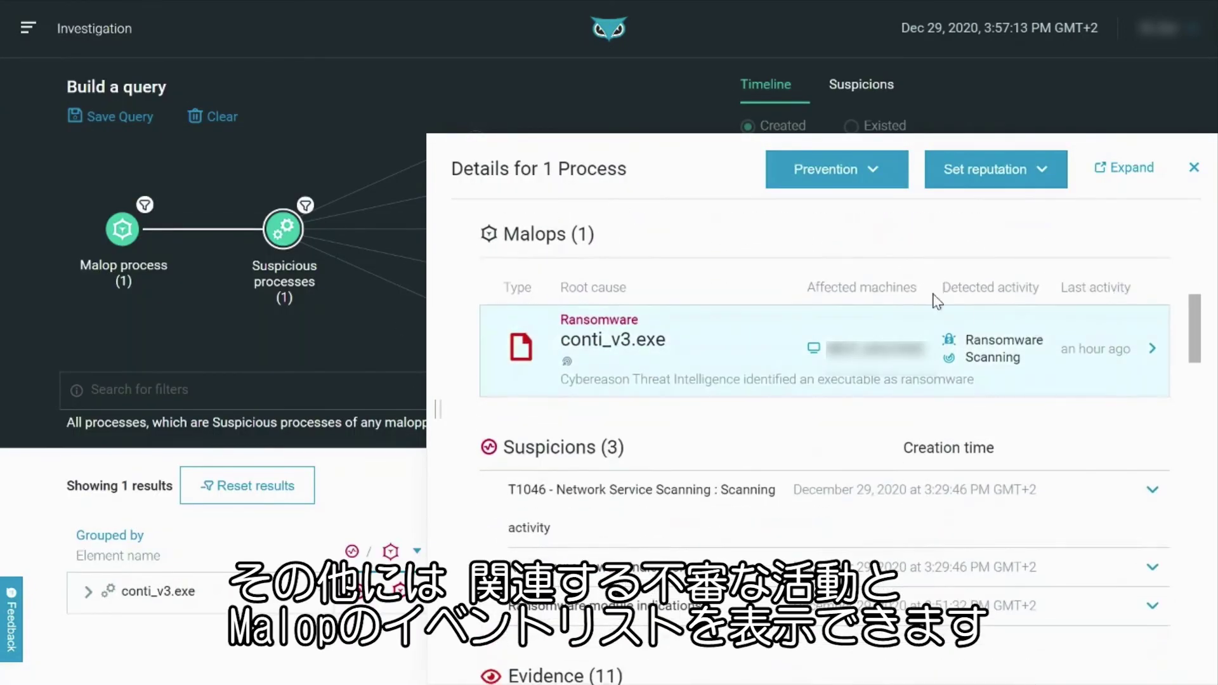
scroll(826, 484, down, 10)
scroll(826, 484, down, 5)
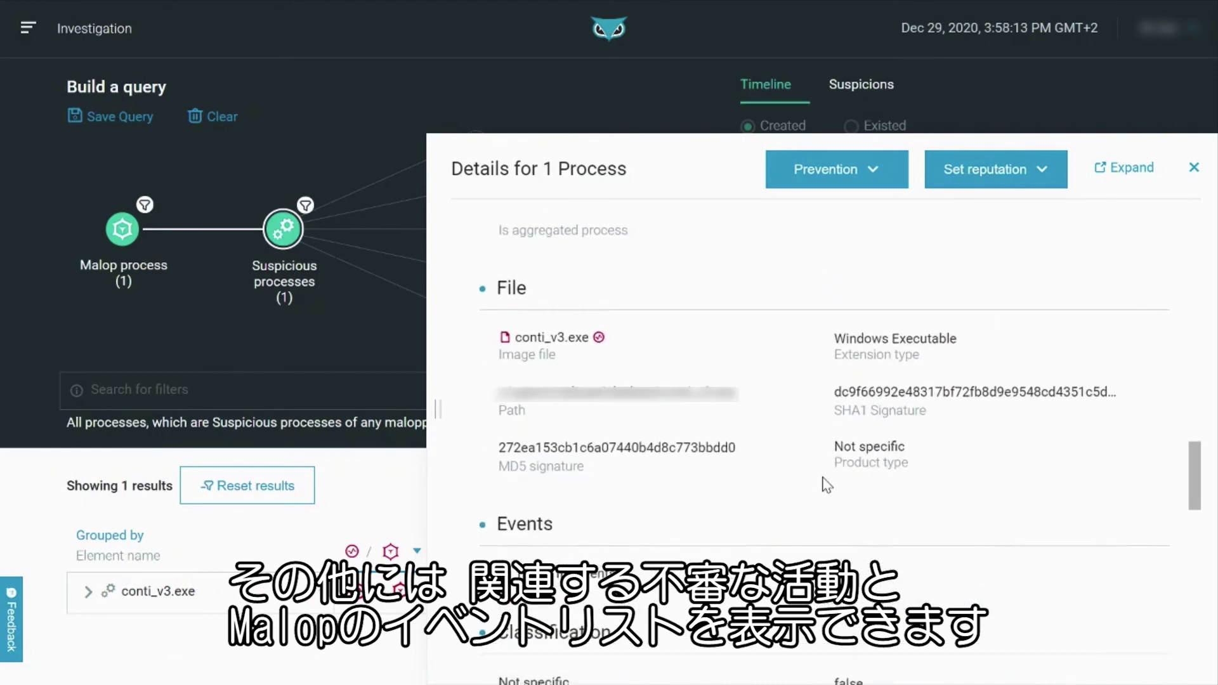
Step: Expand and review the process's 12046 file events
click(565, 388)
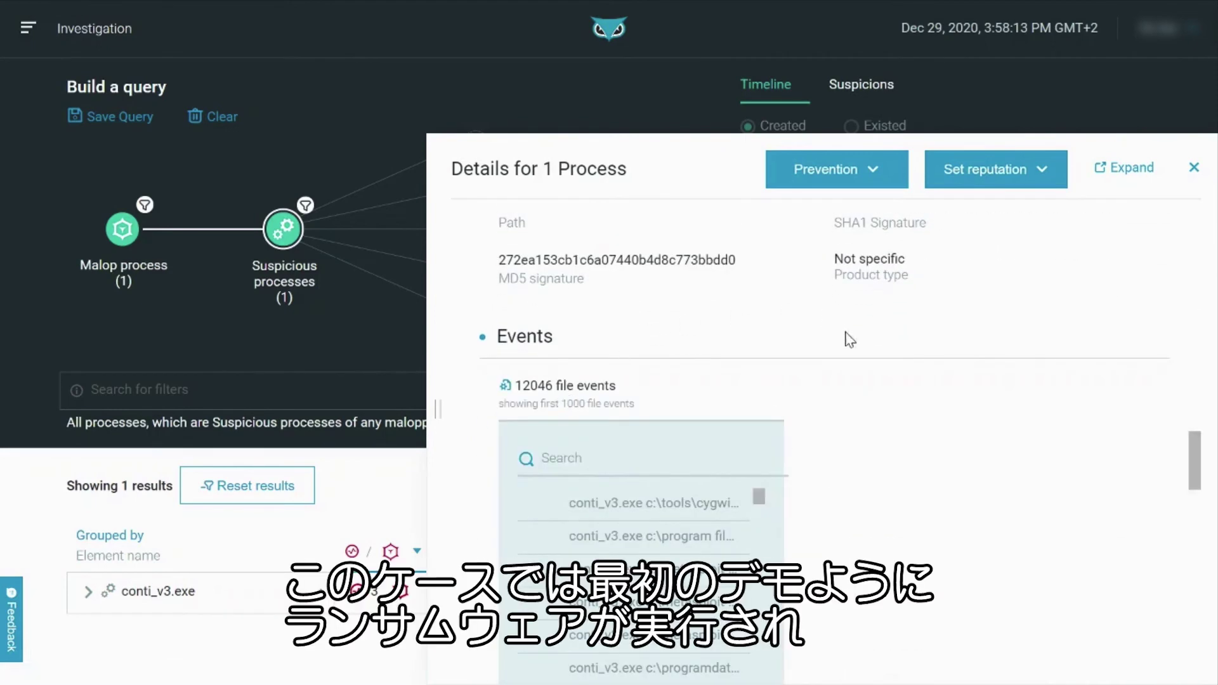
scroll(855, 367, down, 2)
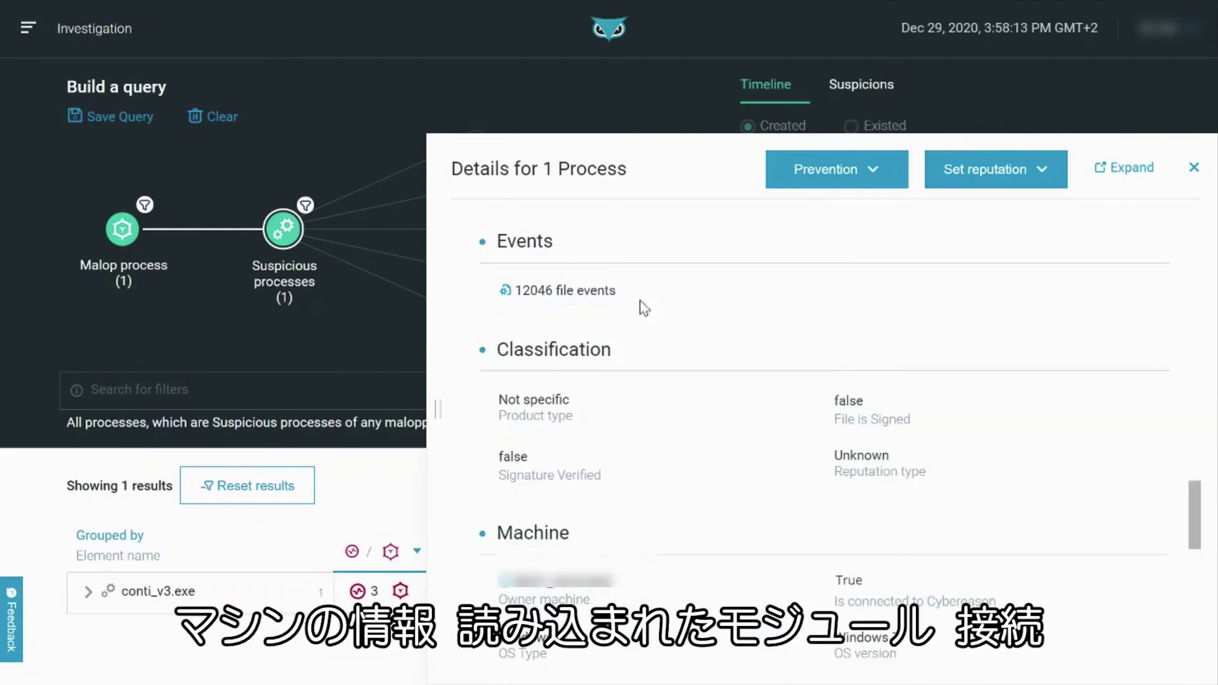
scroll(729, 327, down, 5)
scroll(797, 330, down, 8)
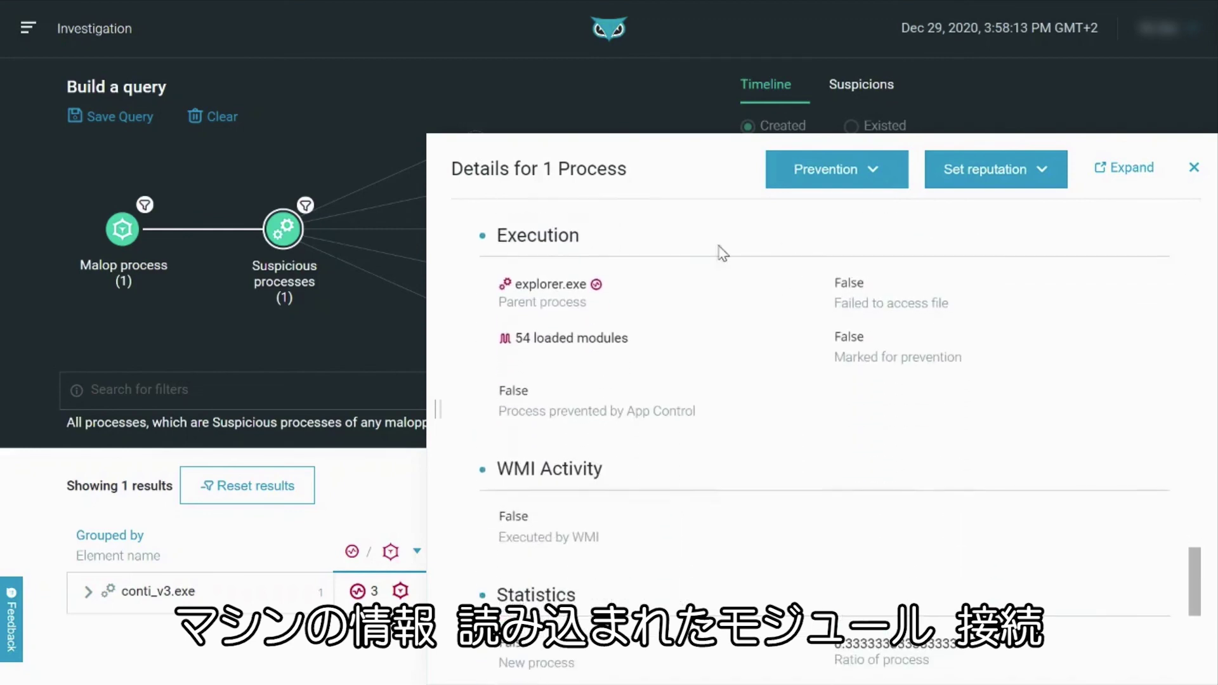
scroll(730, 330, down, 3)
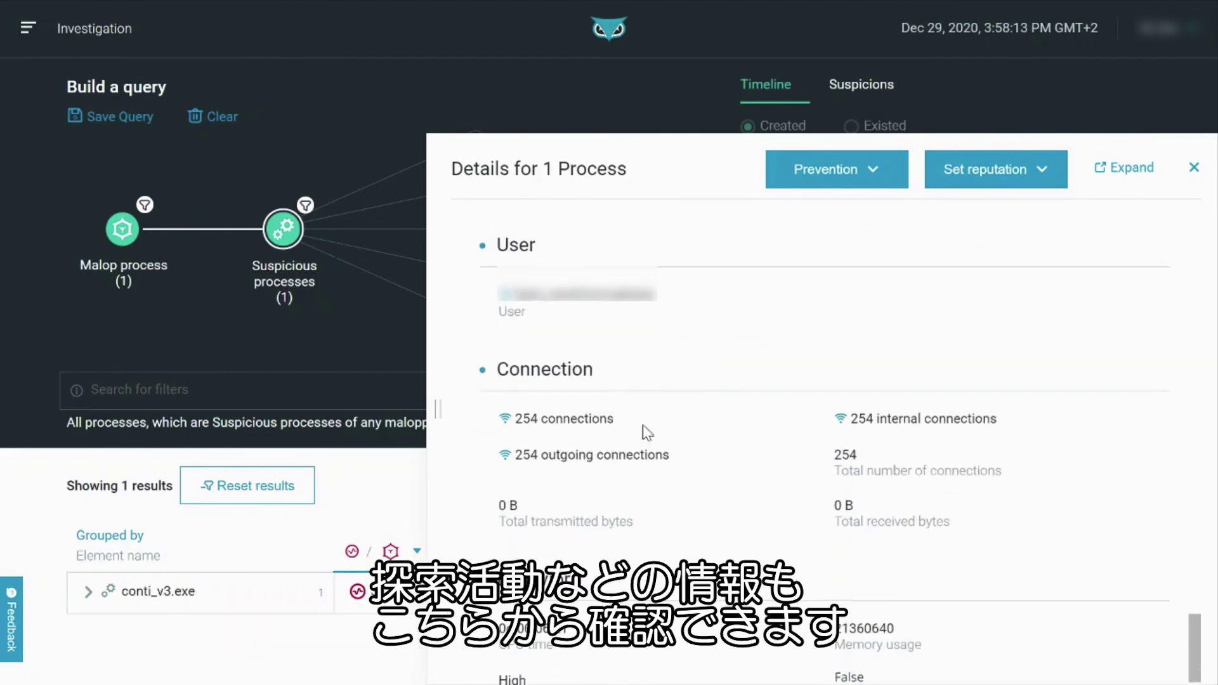
scroll(650, 420, down, 3)
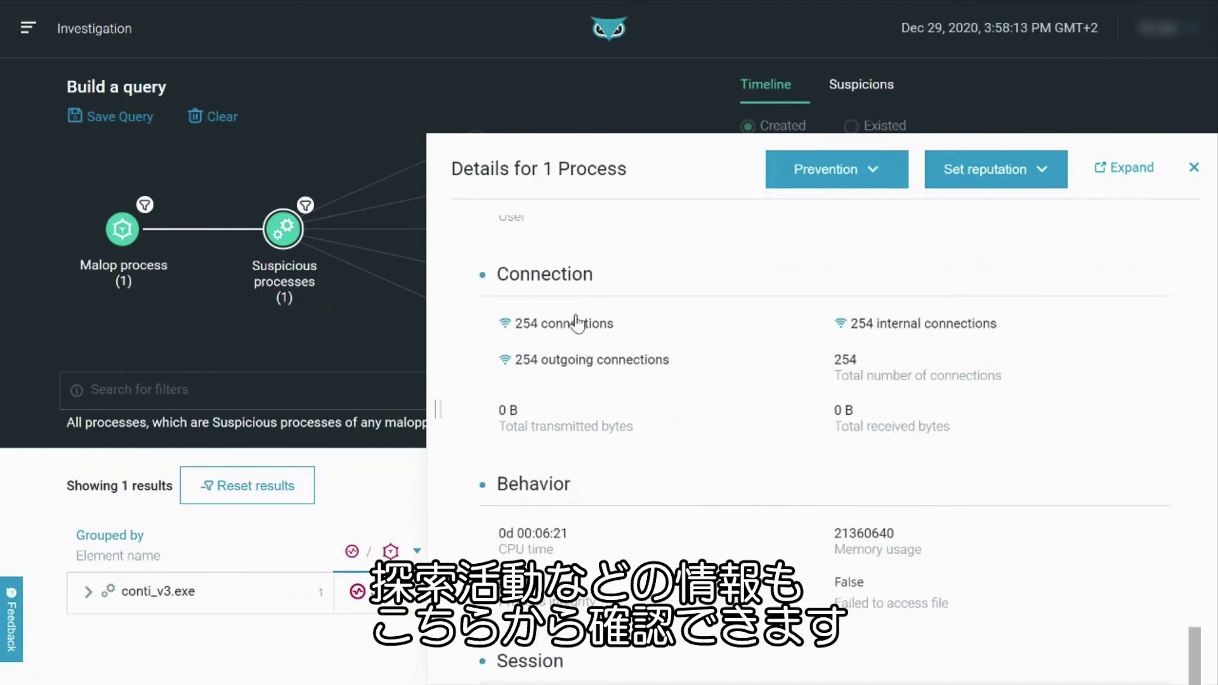